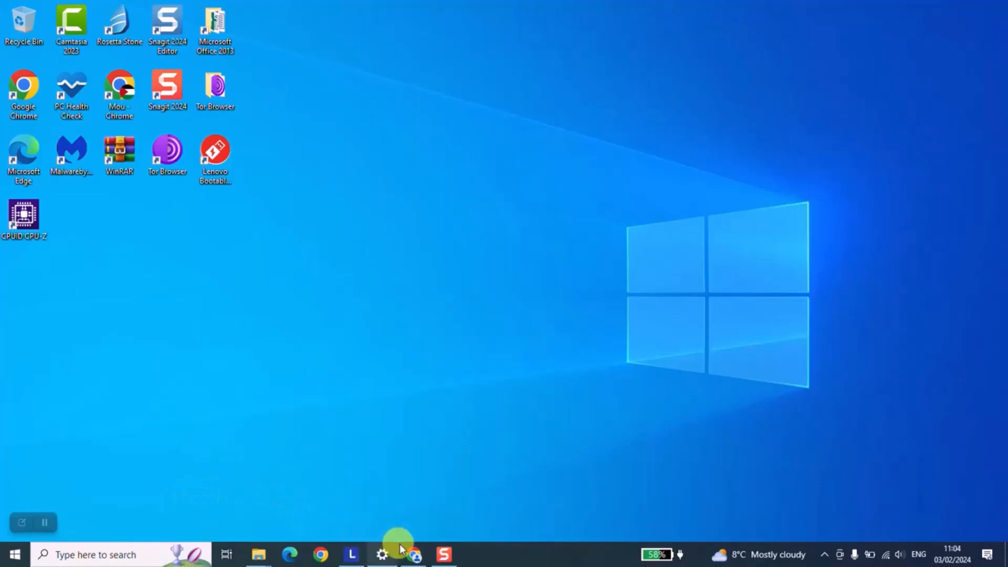
Step: Switch to Chrome, search Google for "download windows 10" and accept the Google cookie notice
{"action": "left_click", "coordinate": [412, 553]}
{"action": "type", "text": "d"}
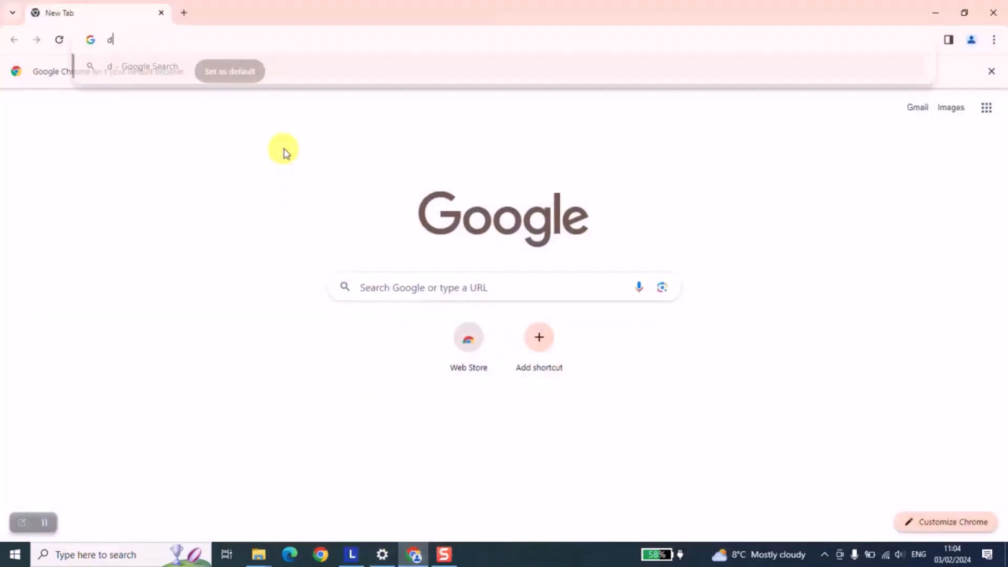
{"action": "type", "text": "onw"}
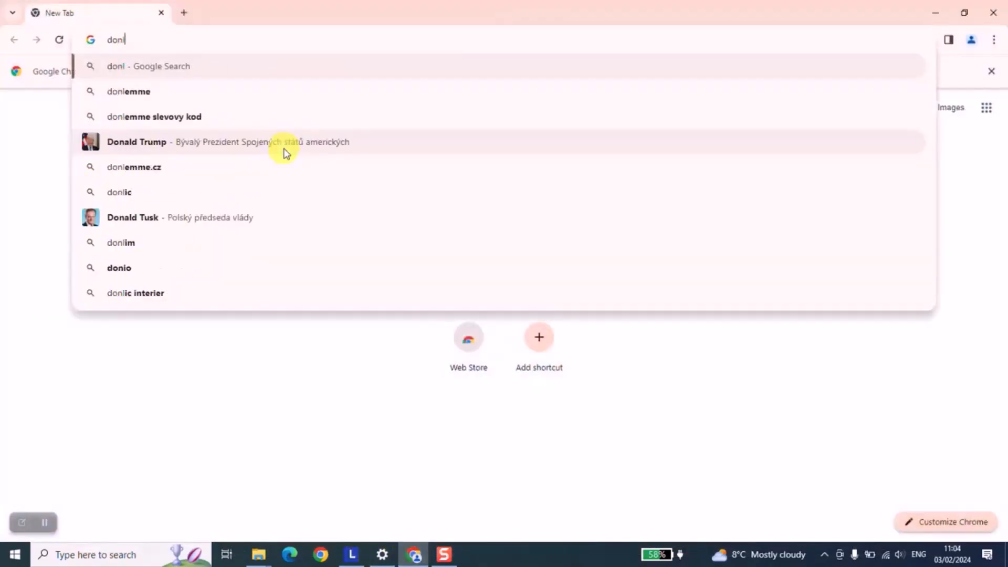
{"action": "key", "text": "BackSpace"}
{"action": "key", "text": "BackSpace"}
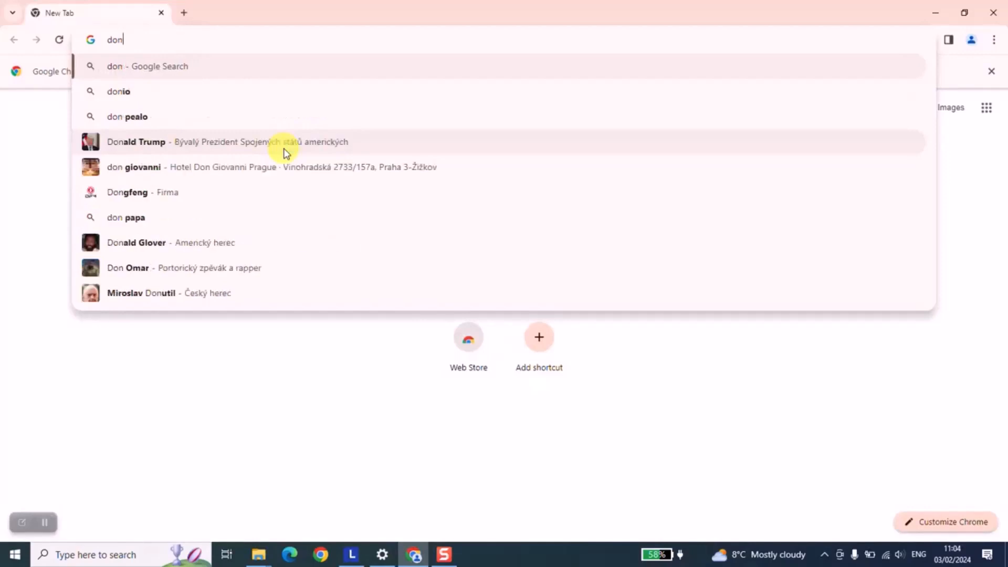
{"action": "type", "text": "wnload"}
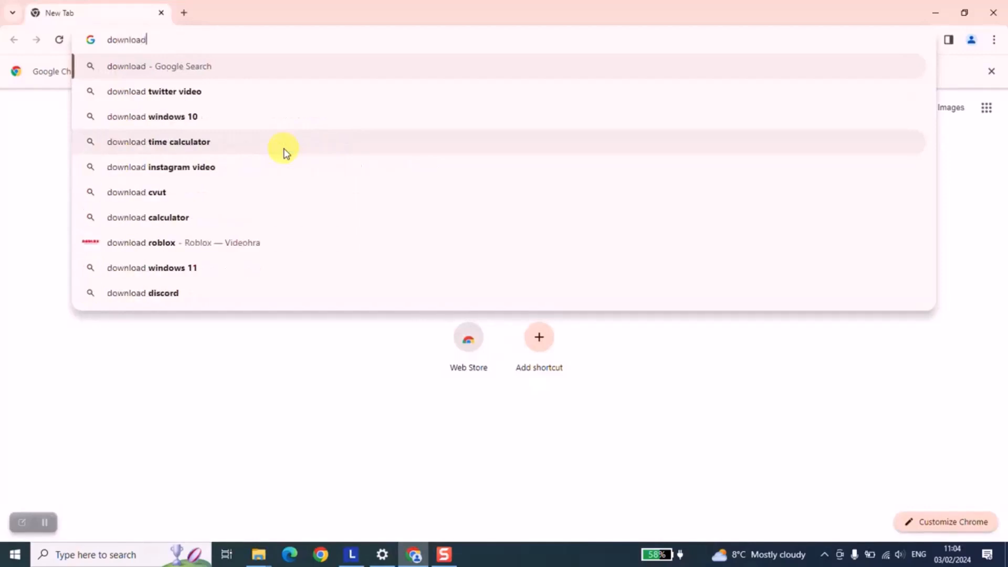
{"action": "type", "text": " windows 10"}
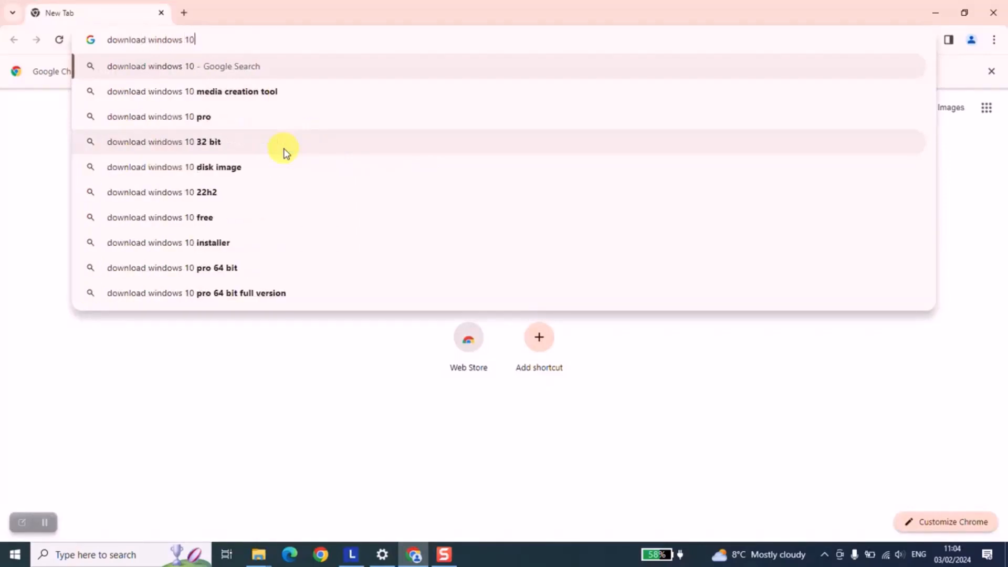
{"action": "key", "text": "Return"}
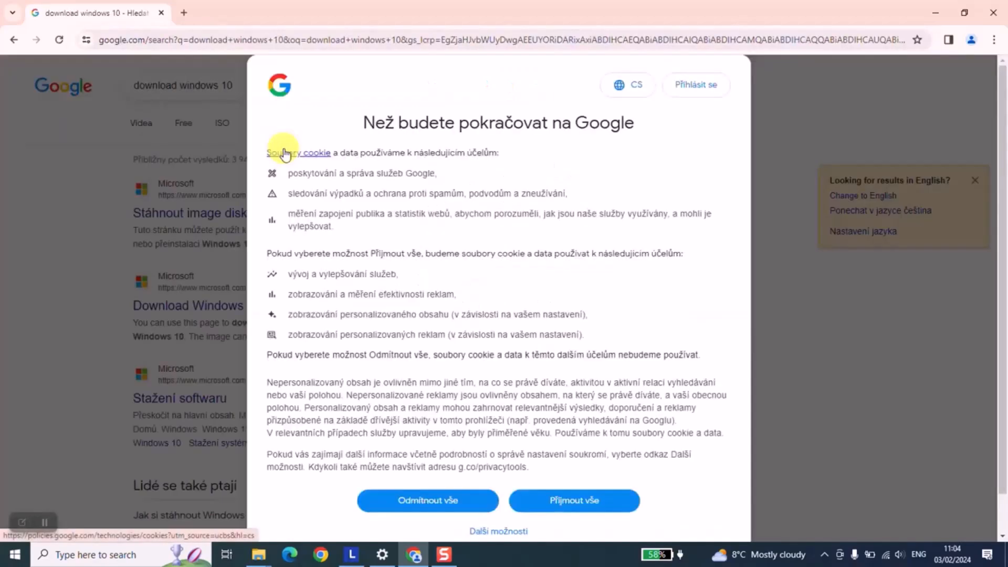
{"action": "left_click", "coordinate": [573, 505]}
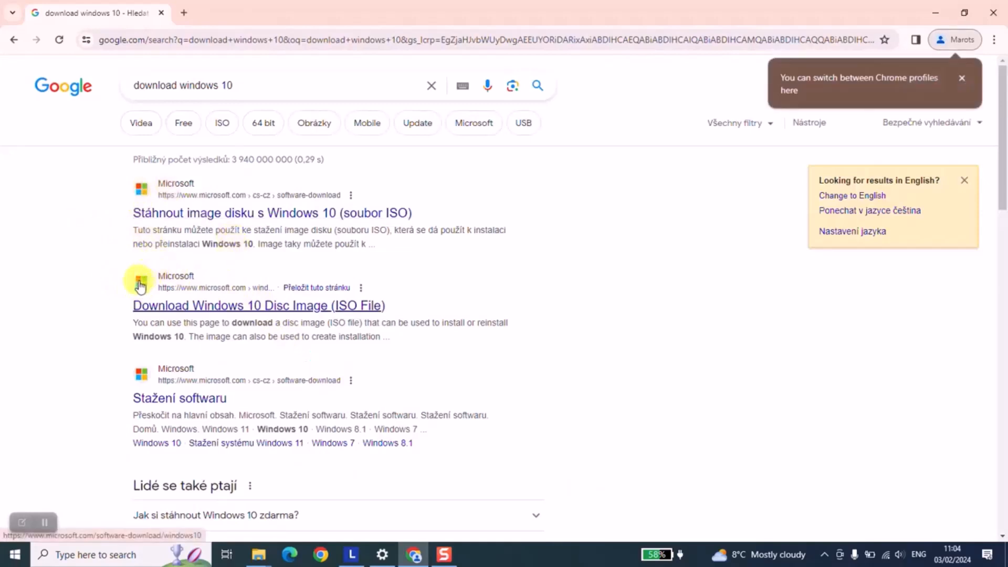
Step: Open Microsoft's Windows 10 software download page from the search results and accept its cookies
{"action": "scroll", "coordinate": [164, 289], "scroll_direction": "down", "scroll_amount": 1}
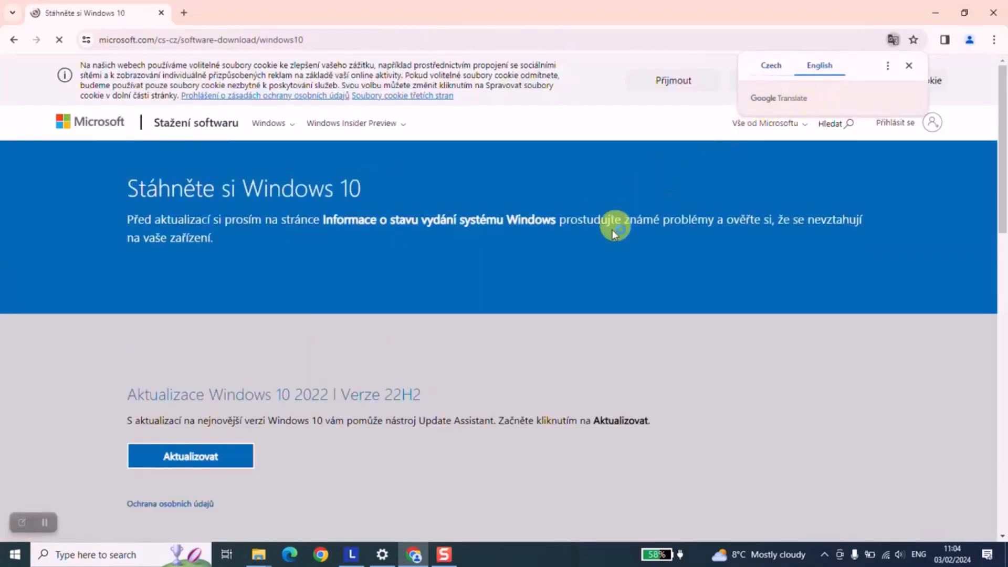
{"action": "left_click", "coordinate": [584, 329]}
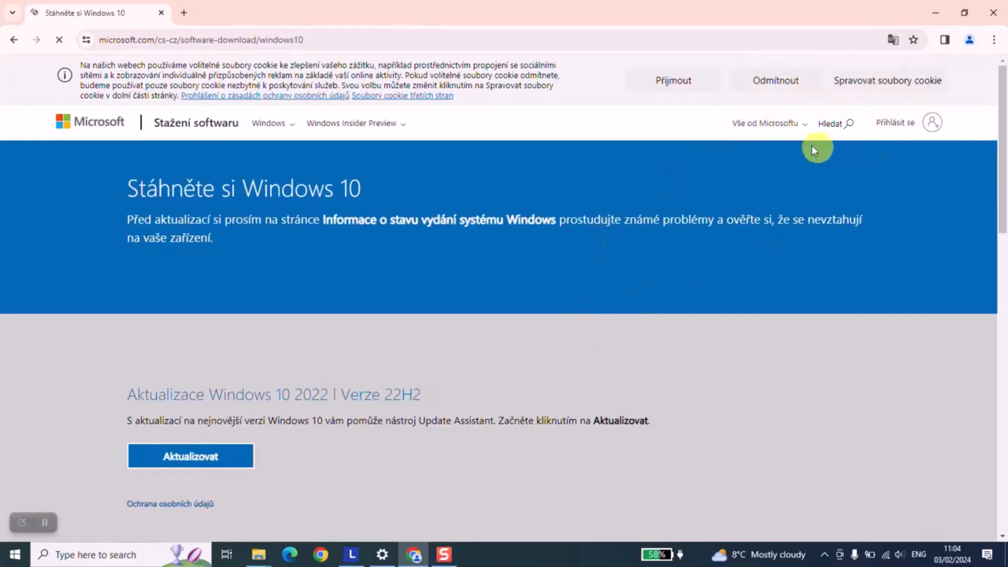
{"action": "left_click", "coordinate": [701, 83]}
{"action": "scroll", "coordinate": [546, 239], "scroll_direction": "down", "scroll_amount": 3}
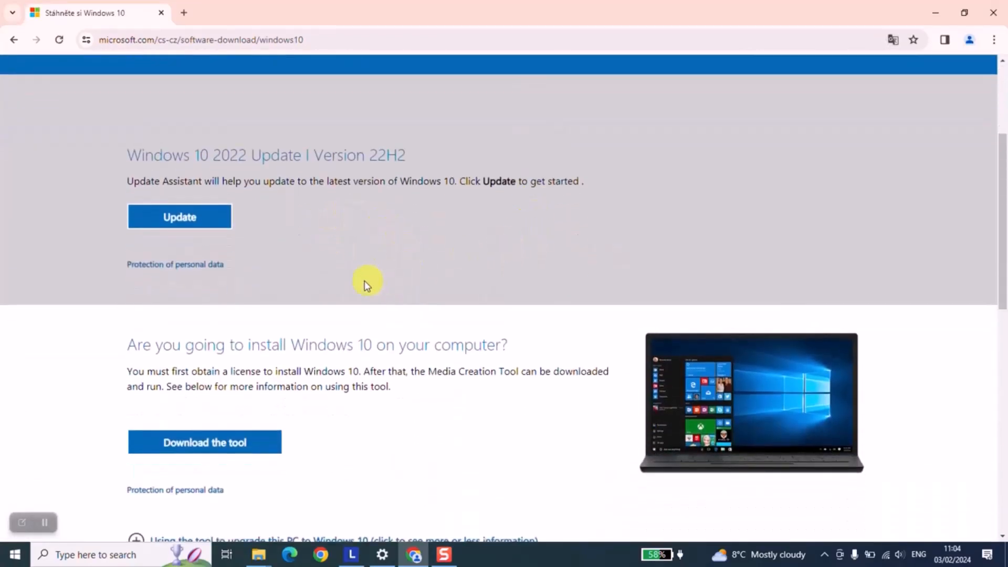
Step: Download the Windows 10 Media Creation Tool from the section on installing Windows 10 on a computer
{"action": "scroll", "coordinate": [346, 287], "scroll_direction": "down", "scroll_amount": 1}
{"action": "scroll", "coordinate": [346, 283], "scroll_direction": "up", "scroll_amount": 1}
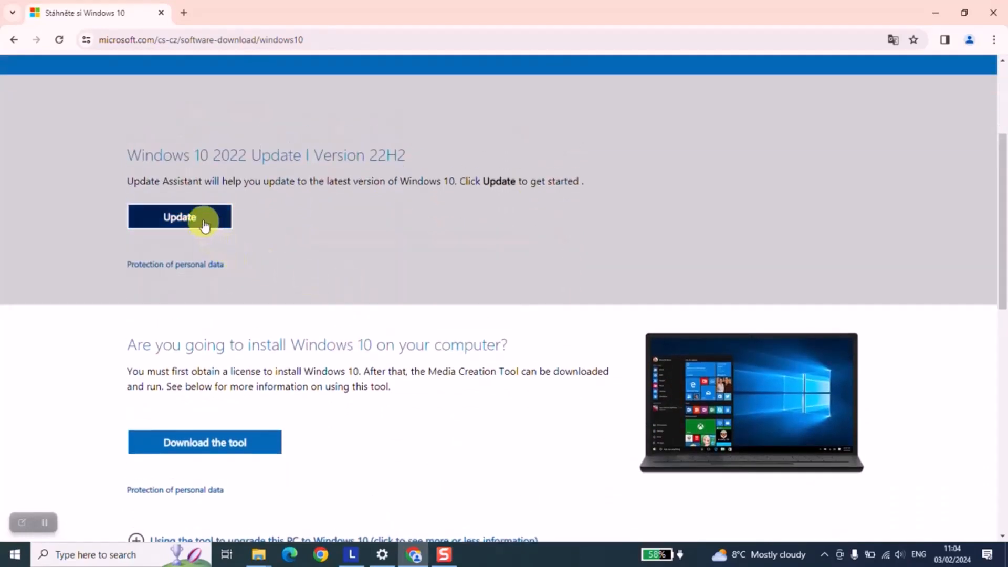
{"action": "scroll", "coordinate": [210, 220], "scroll_direction": "down", "scroll_amount": 3}
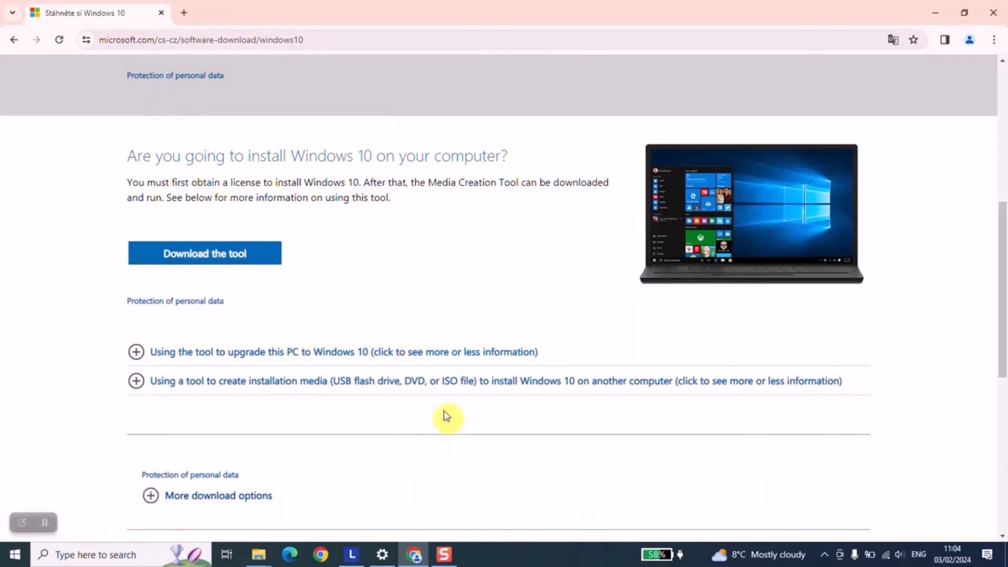
{"action": "scroll", "coordinate": [362, 389], "scroll_direction": "down", "scroll_amount": 1}
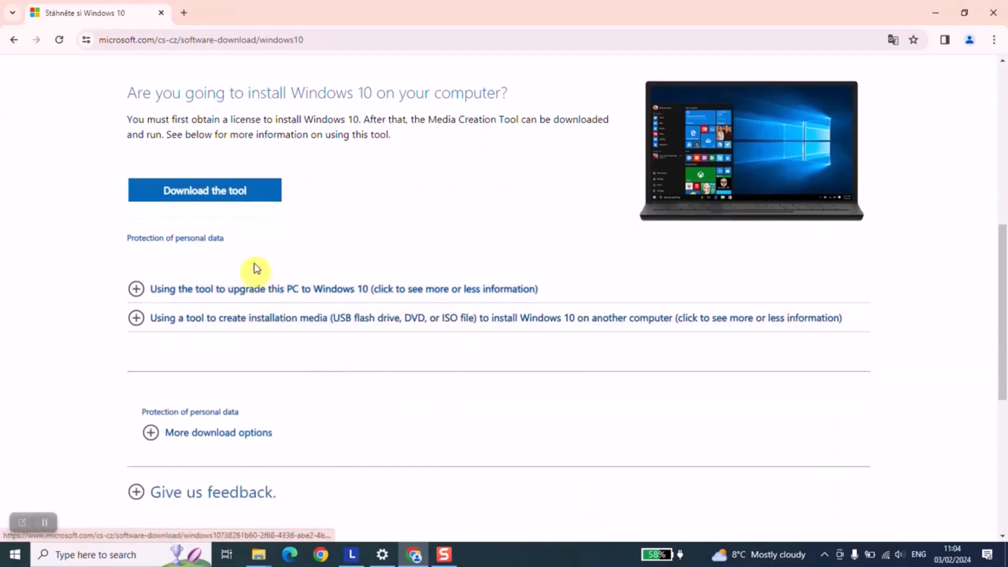
{"action": "left_click", "coordinate": [243, 194]}
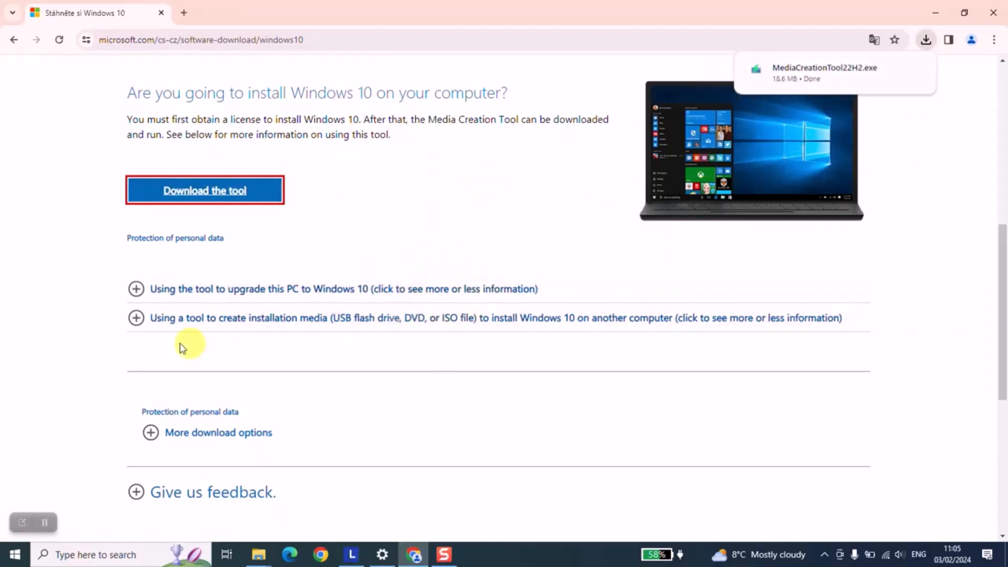
Step: Expand the page's guide to creating installation media and run the downloaded MediaCreationTool22H2.exe
{"action": "left_click", "coordinate": [136, 317]}
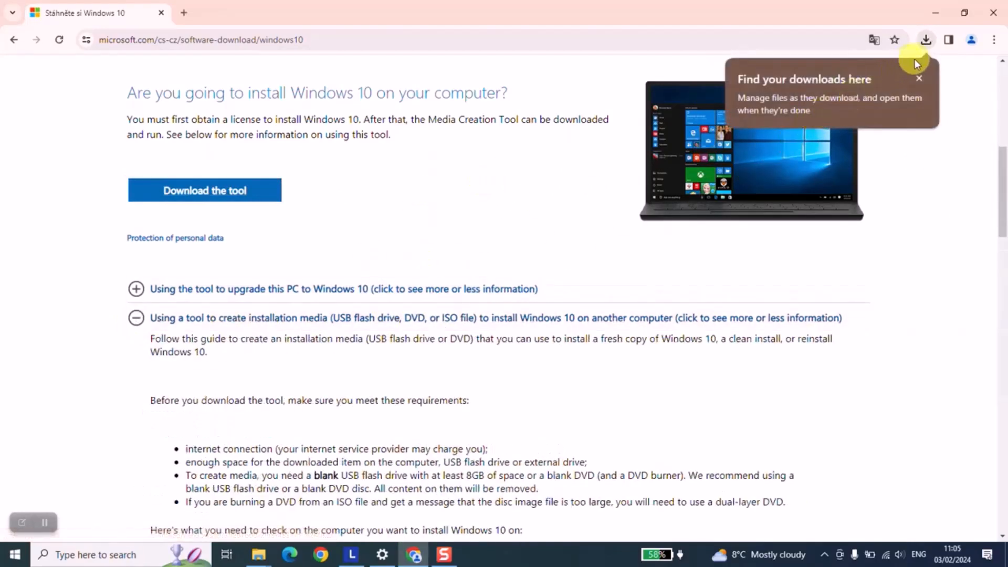
{"action": "left_click", "coordinate": [925, 41]}
{"action": "left_click", "coordinate": [840, 97]}
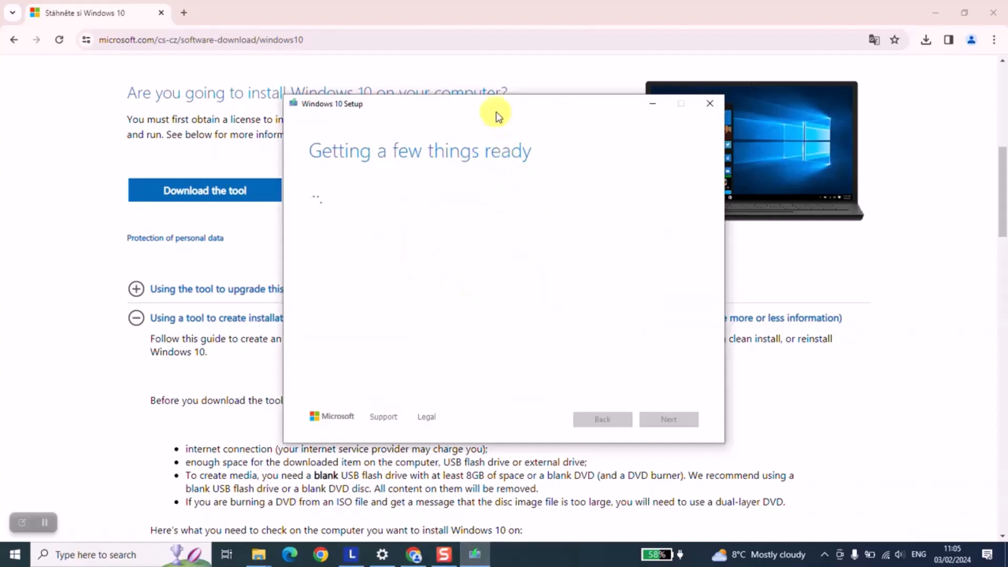
Step: Move the setup window aside and read the guide to creating installation media, including other ways to use an ISO file
{"action": "left_click_drag", "start_coordinate": [496, 105], "coordinate": [554, 75]}
{"action": "scroll", "coordinate": [131, 367], "scroll_direction": "down", "scroll_amount": 1}
{"action": "scroll", "coordinate": [130, 366], "scroll_direction": "down", "scroll_amount": 14}
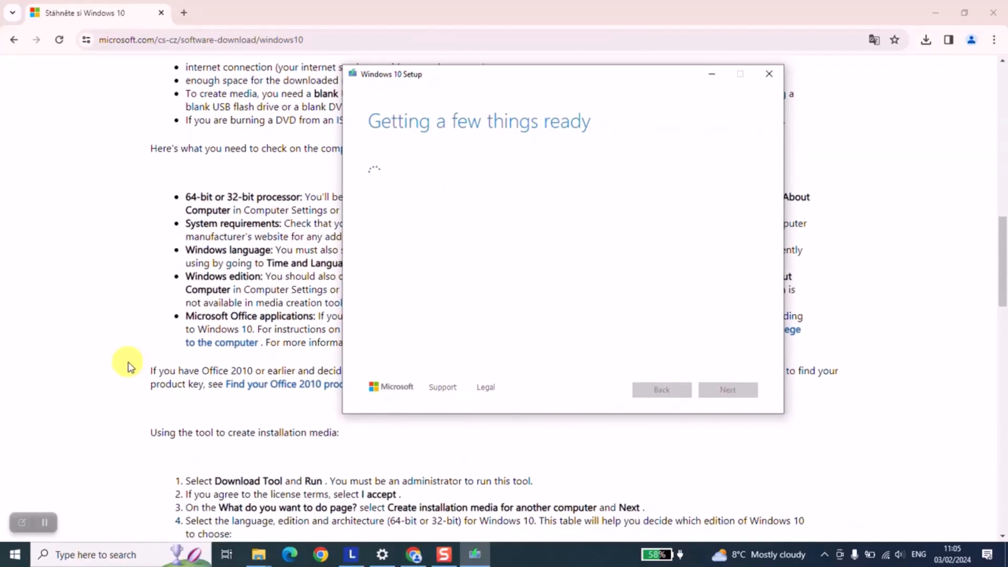
{"action": "scroll", "coordinate": [130, 366], "scroll_direction": "down", "scroll_amount": 1}
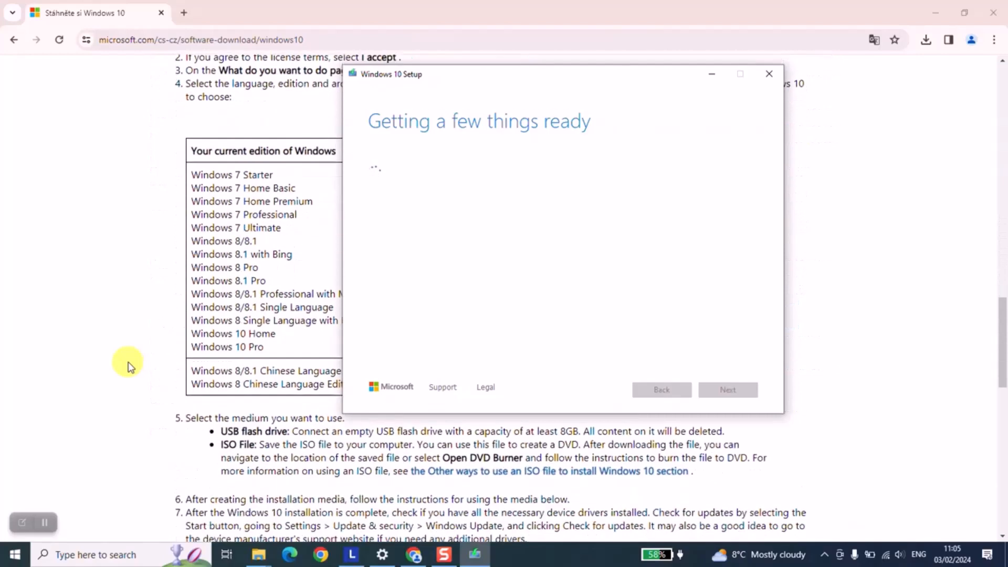
{"action": "scroll", "coordinate": [130, 366], "scroll_direction": "up", "scroll_amount": 1}
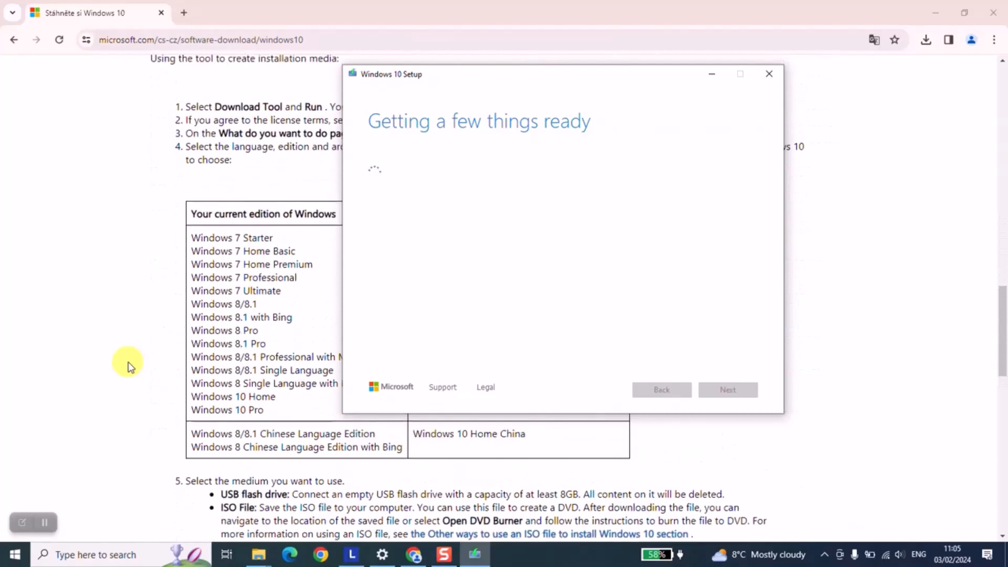
{"action": "scroll", "coordinate": [130, 366], "scroll_direction": "down", "scroll_amount": 6}
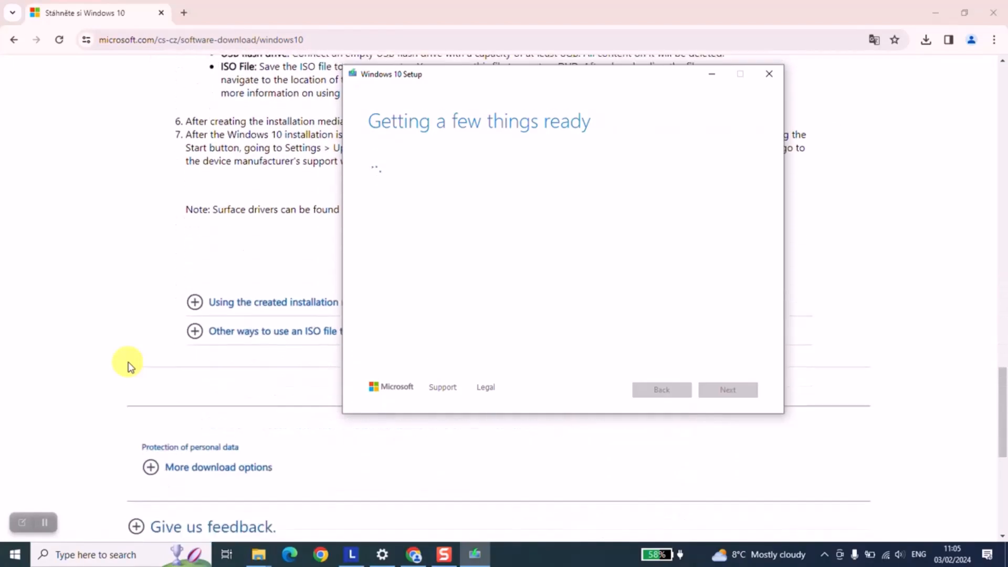
{"action": "scroll", "coordinate": [130, 366], "scroll_direction": "up", "scroll_amount": 1}
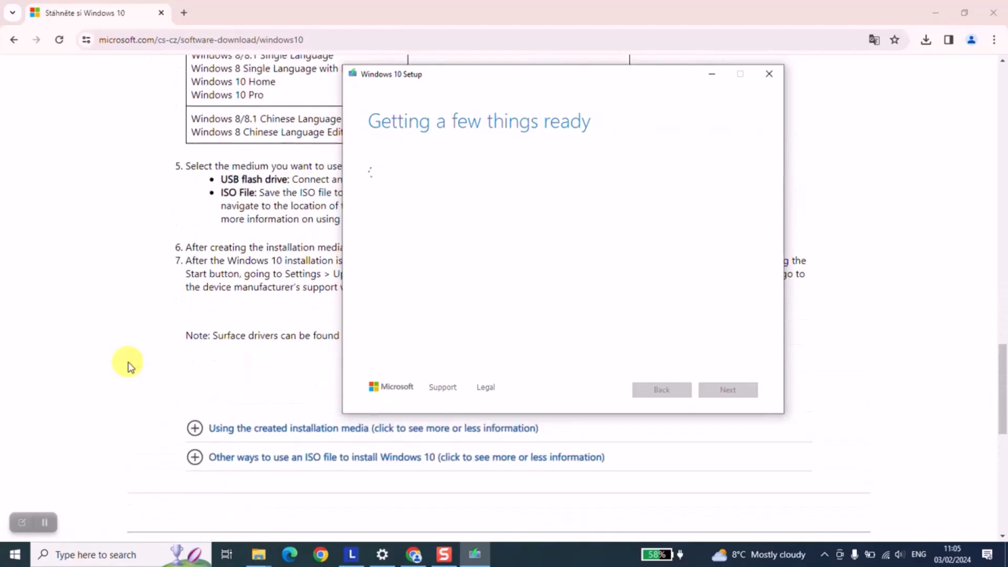
{"action": "left_click", "coordinate": [196, 466]}
{"action": "scroll", "coordinate": [196, 468], "scroll_direction": "down", "scroll_amount": 8}
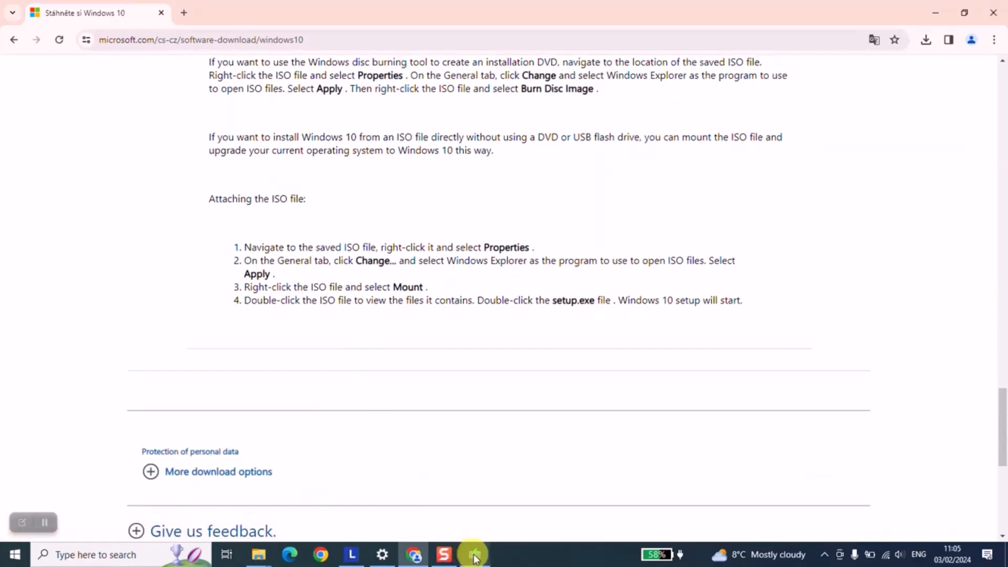
Step: Return to Windows 10 Setup, go through the Media Creation Tool licence terms and accept them
{"action": "left_click", "coordinate": [475, 554]}
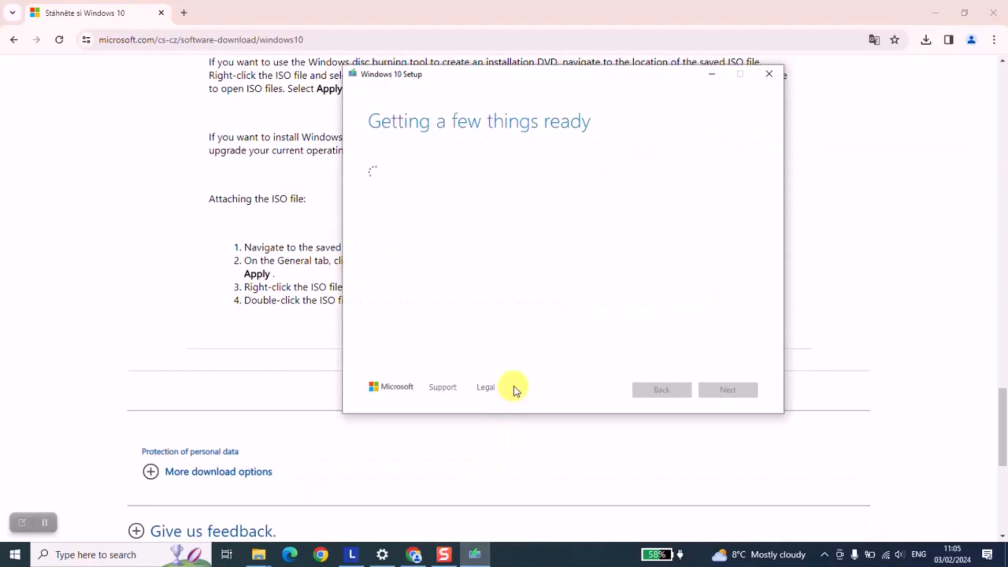
{"action": "left_click", "coordinate": [45, 521]}
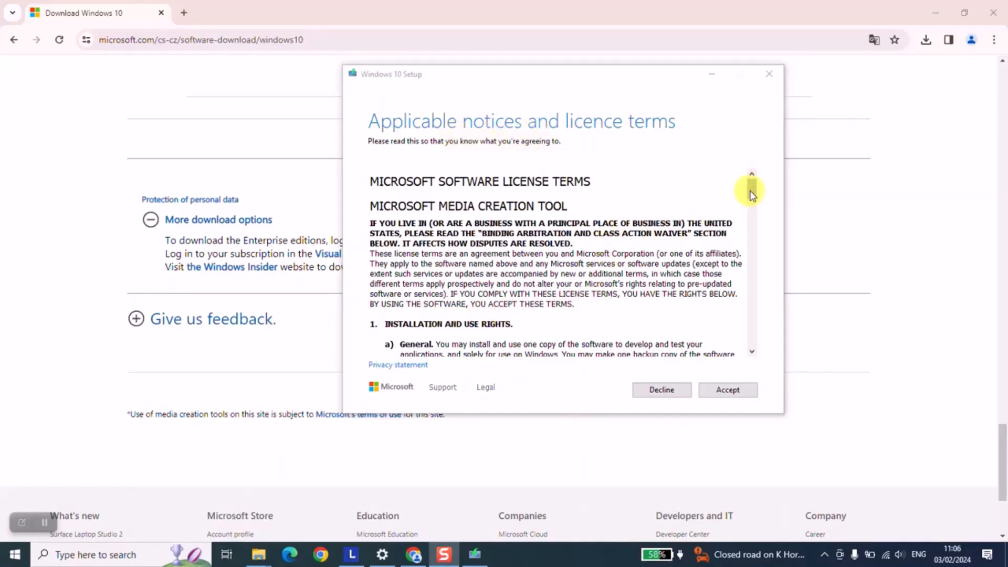
{"action": "left_click_drag", "start_coordinate": [752, 194], "coordinate": [749, 338]}
{"action": "left_click", "coordinate": [714, 390]}
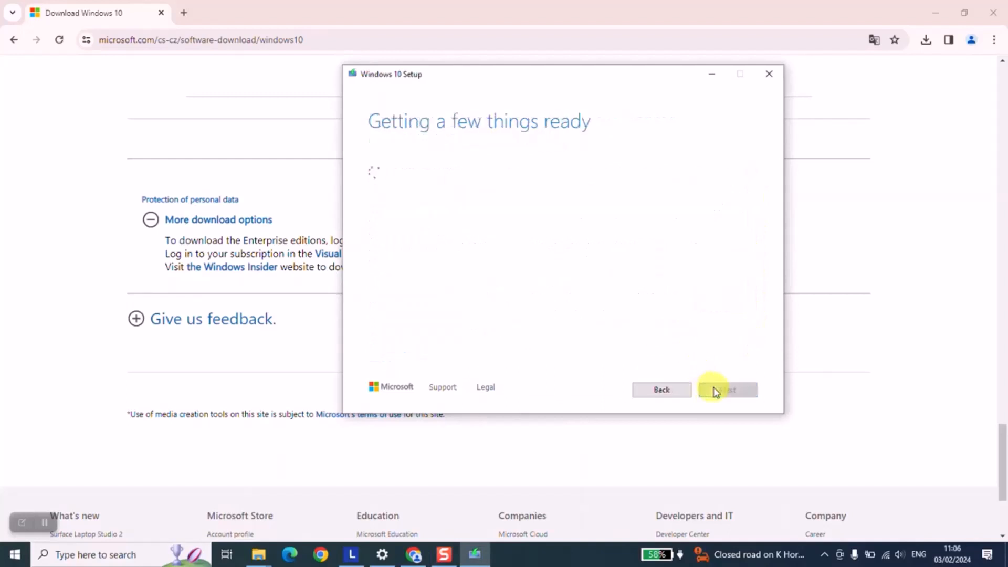
Step: Choose to create installation media for another PC and turn off the recommended options for this PC
{"action": "left_click", "coordinate": [46, 524]}
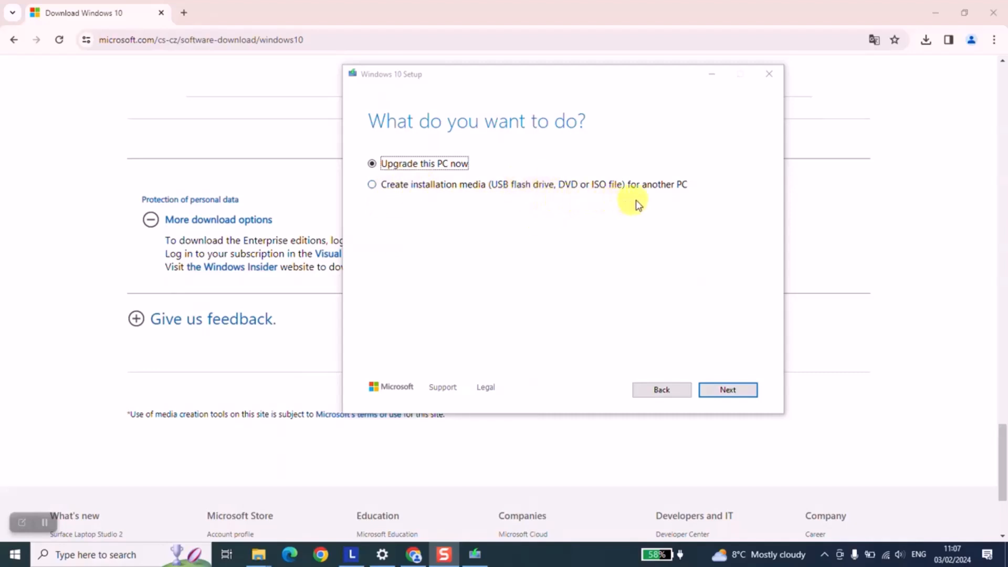
{"action": "left_click", "coordinate": [379, 187]}
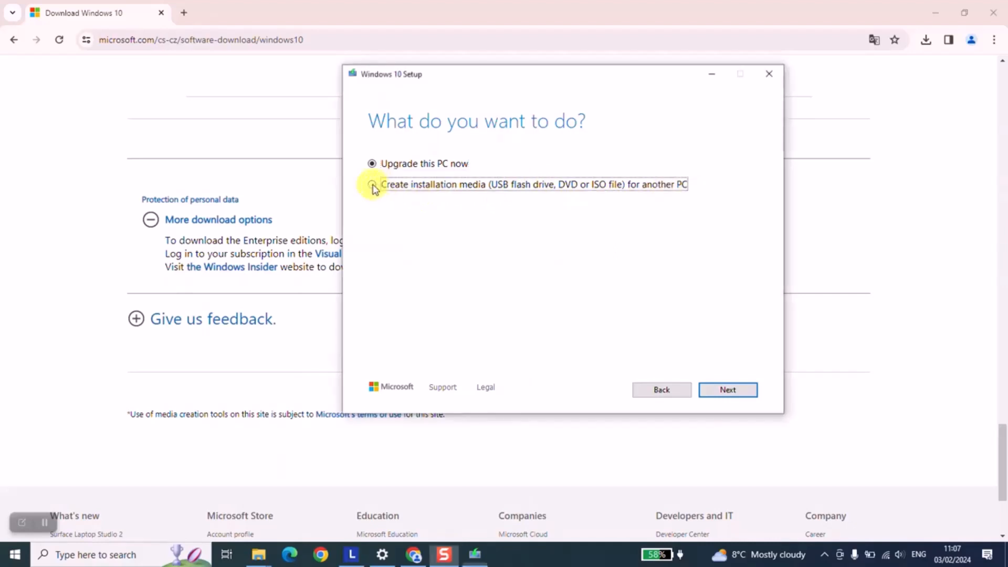
{"action": "left_click", "coordinate": [723, 388]}
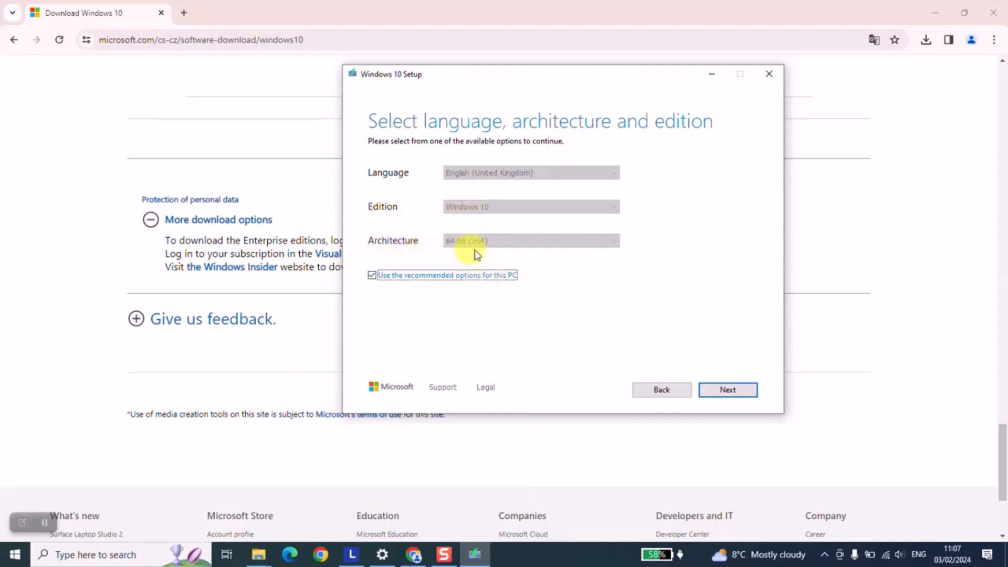
{"action": "left_click", "coordinate": [371, 278]}
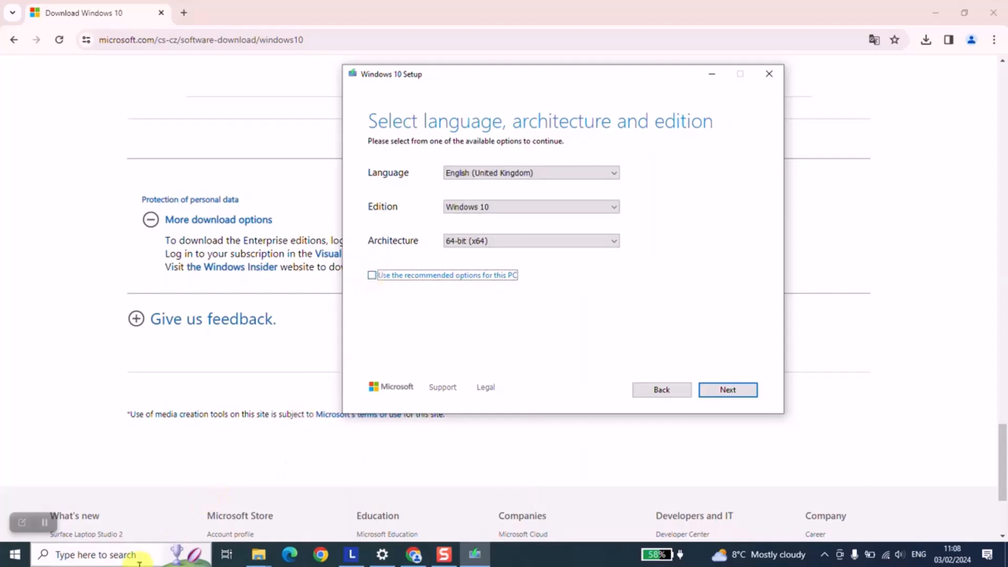
Step: Run dxdiag and compare the computer's Windows edition and system type with the setup's edition and architecture options
{"action": "left_click", "coordinate": [121, 554]}
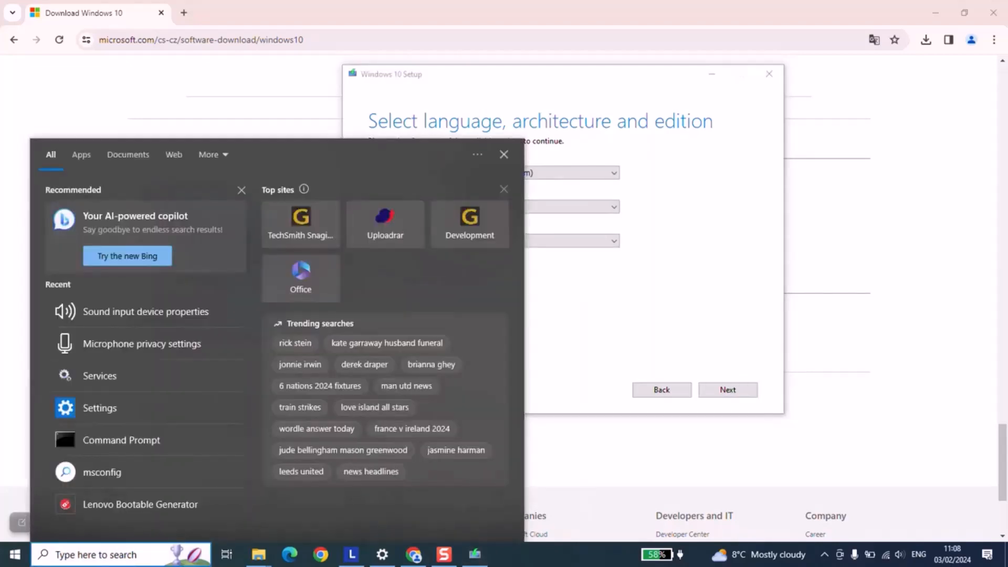
{"action": "type", "text": "dxdiag"}
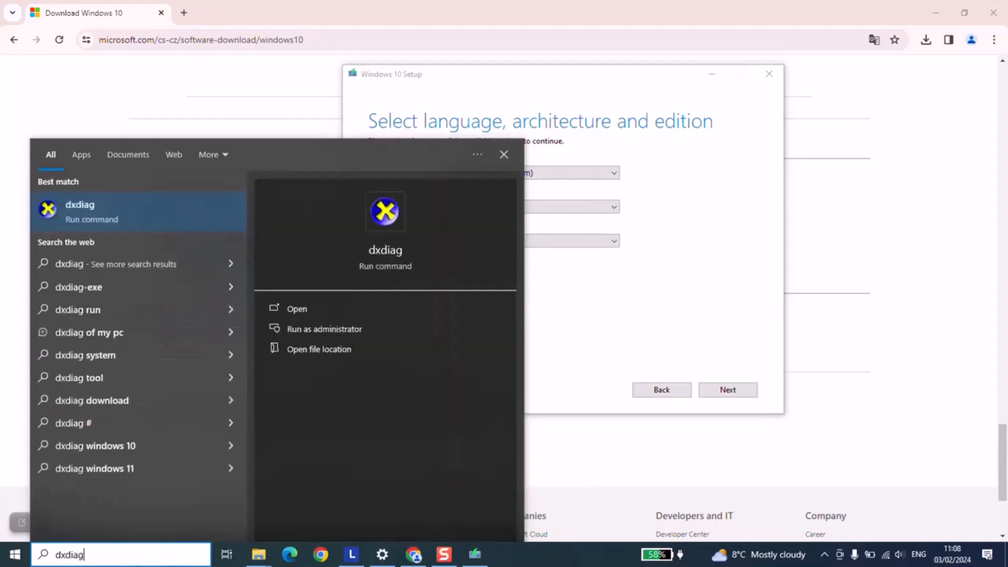
{"action": "left_click", "coordinate": [119, 210]}
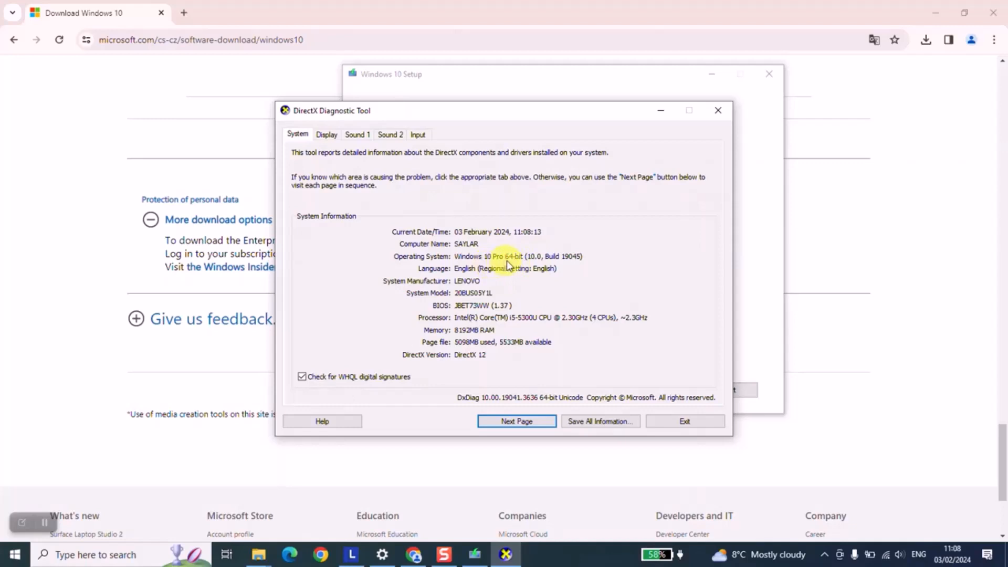
{"action": "left_click", "coordinate": [565, 96]}
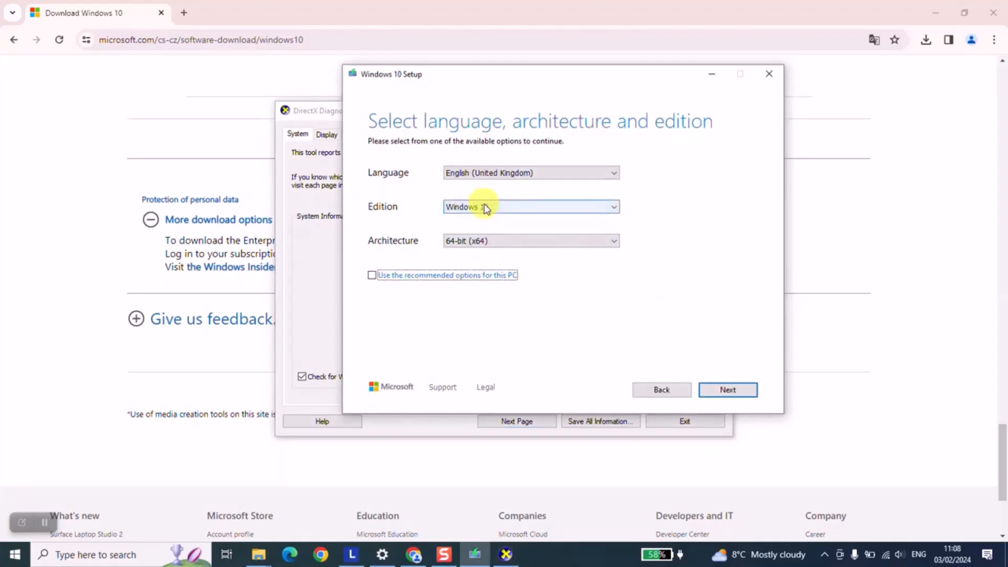
{"action": "left_click", "coordinate": [327, 111]}
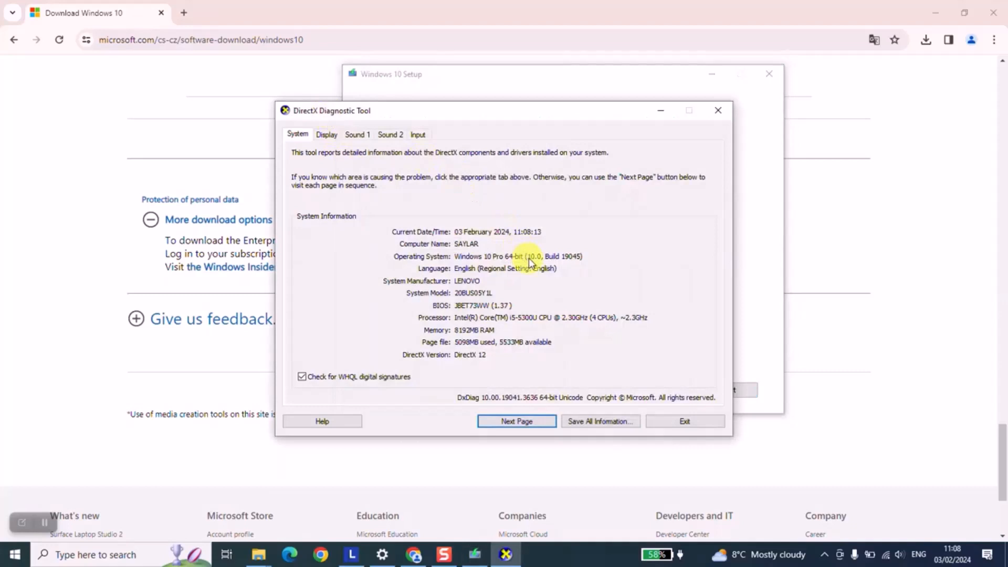
Step: Return to Windows 10 Setup, try the Both architecture option and set the architecture back to 64-bit (x64)
{"action": "left_click", "coordinate": [549, 83]}
{"action": "left_click", "coordinate": [506, 240]}
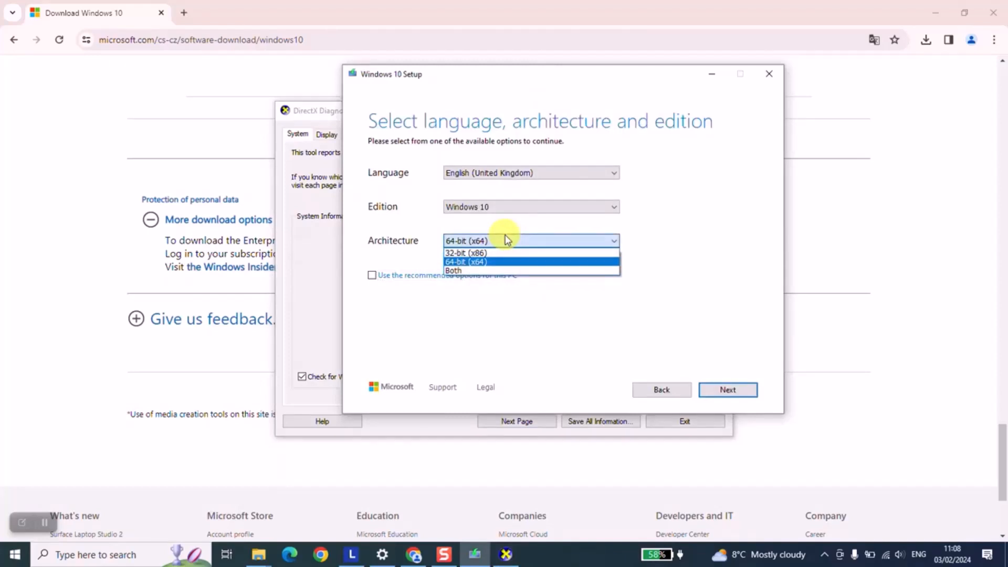
{"action": "left_click", "coordinate": [470, 270]}
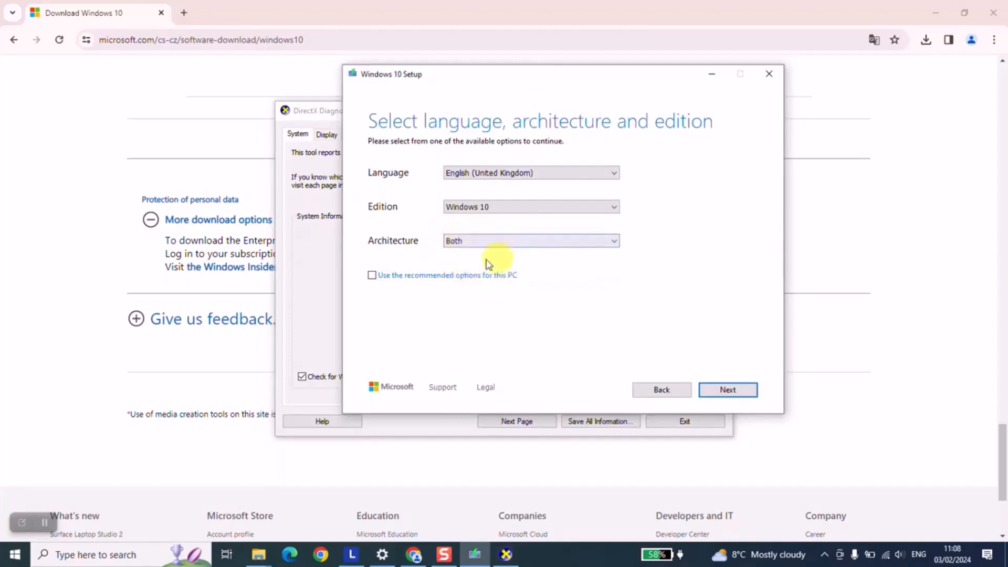
{"action": "left_click", "coordinate": [474, 242]}
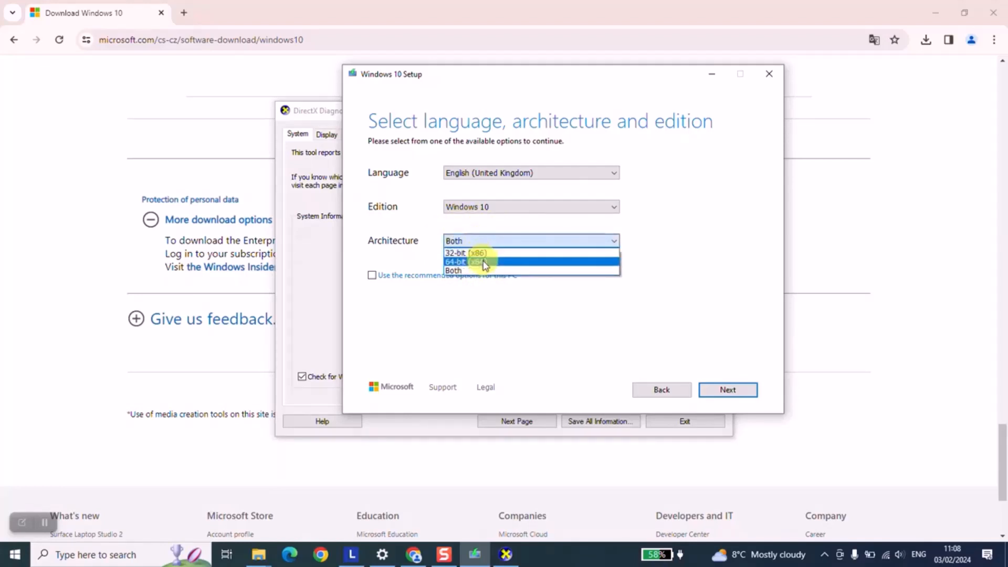
{"action": "left_click", "coordinate": [484, 264]}
Step: Look through the available languages and editions, keeping English (United Kingdom) and Windows 10 selected
{"action": "left_click", "coordinate": [478, 173]}
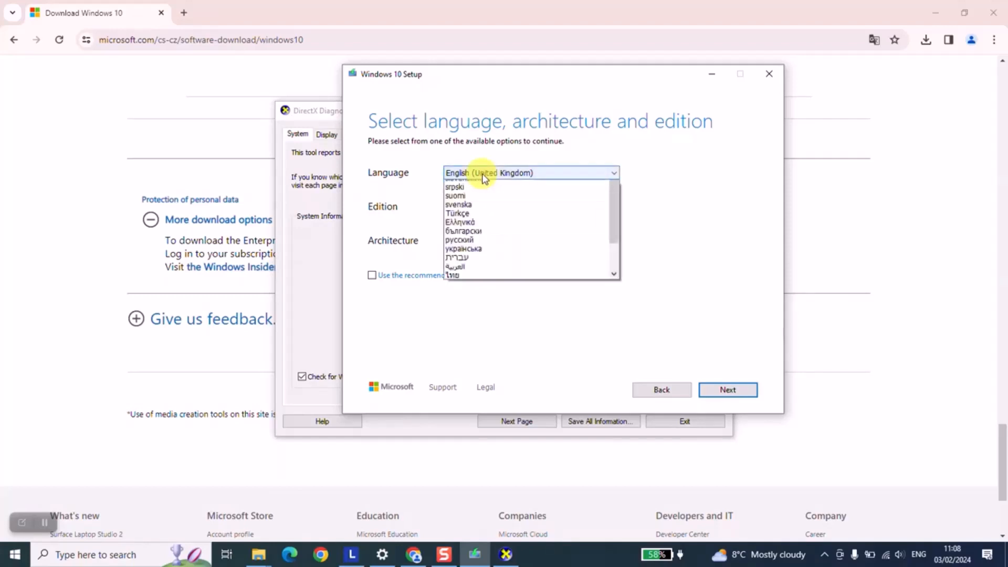
{"action": "scroll", "coordinate": [499, 280], "scroll_direction": "down", "scroll_amount": 1}
{"action": "scroll", "coordinate": [499, 276], "scroll_direction": "up", "scroll_amount": 3}
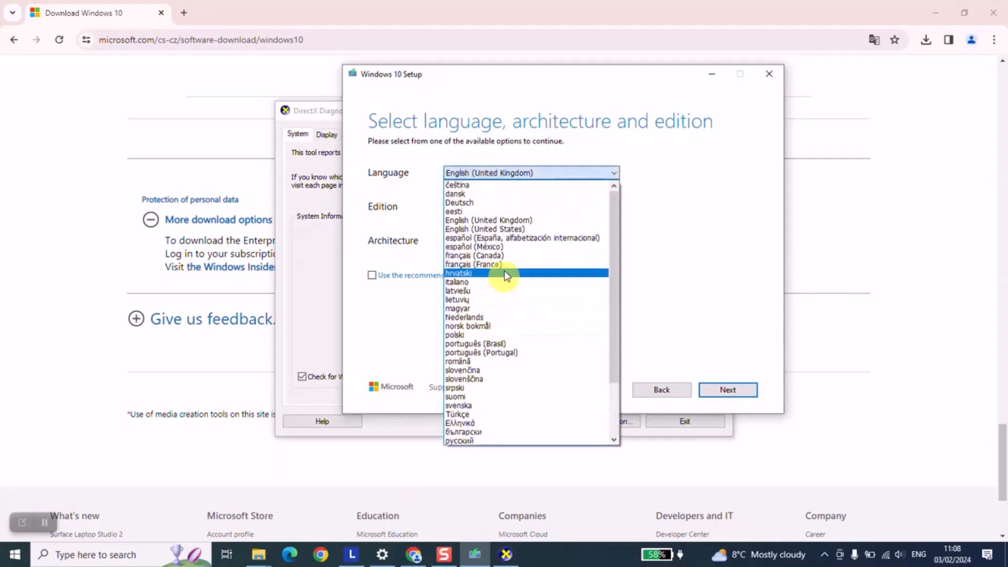
{"action": "left_click", "coordinate": [730, 197]}
{"action": "left_click", "coordinate": [578, 172]}
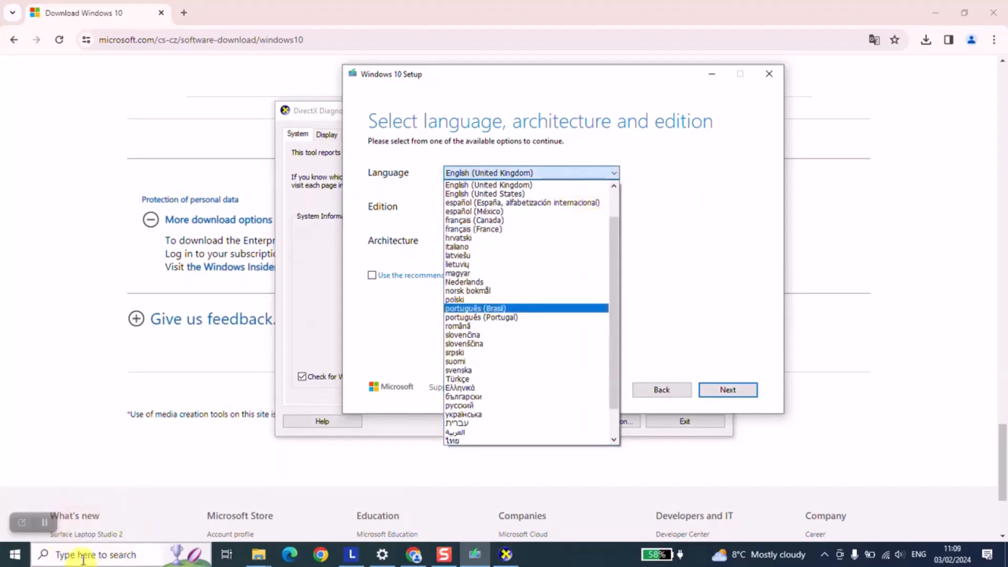
{"action": "left_click", "coordinate": [692, 272]}
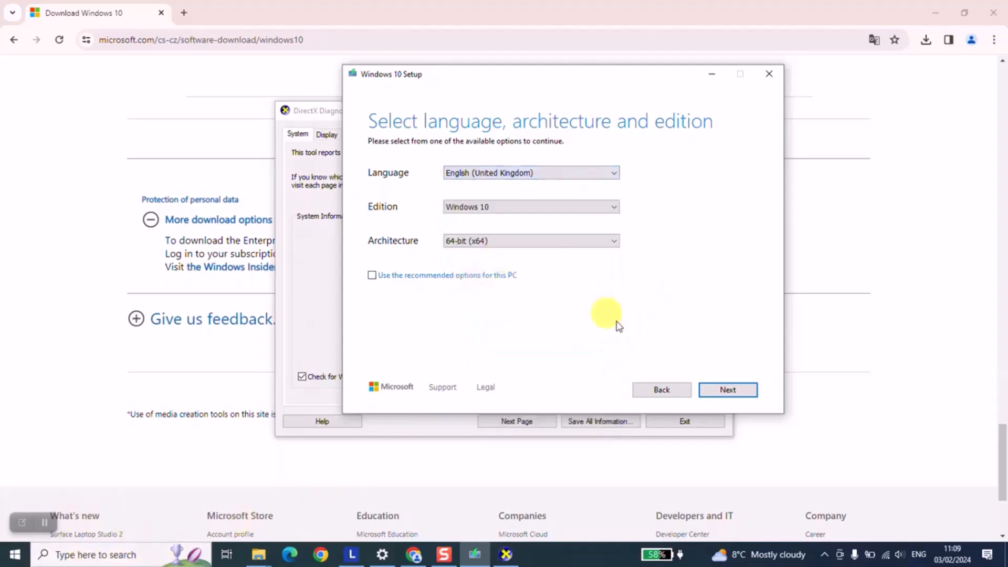
{"action": "left_click", "coordinate": [613, 207]}
{"action": "left_click", "coordinate": [612, 217]}
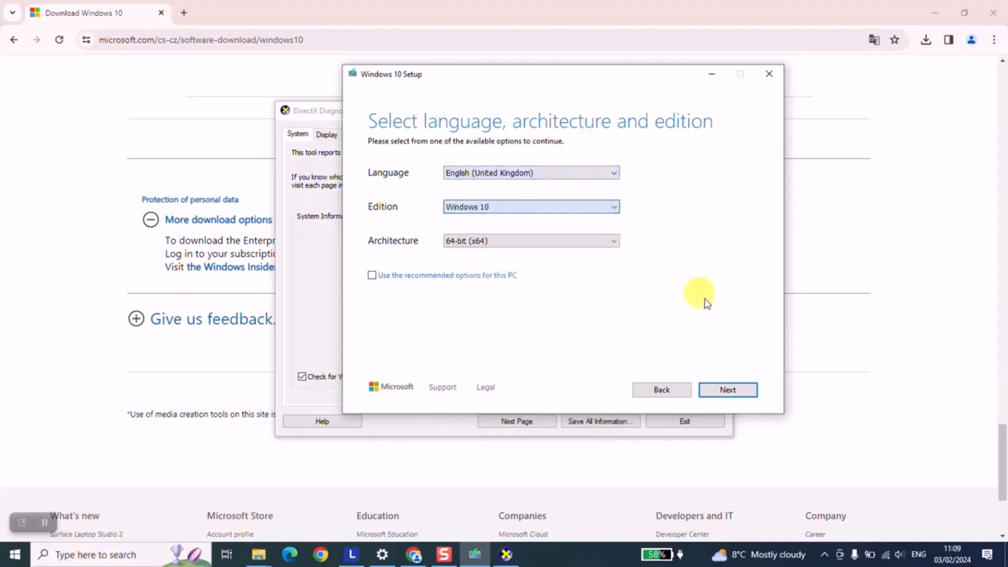
Step: Continue setup with ISO file as the installation media and choose the ESD-USB (D:) drive as its save location
{"action": "left_click", "coordinate": [727, 391]}
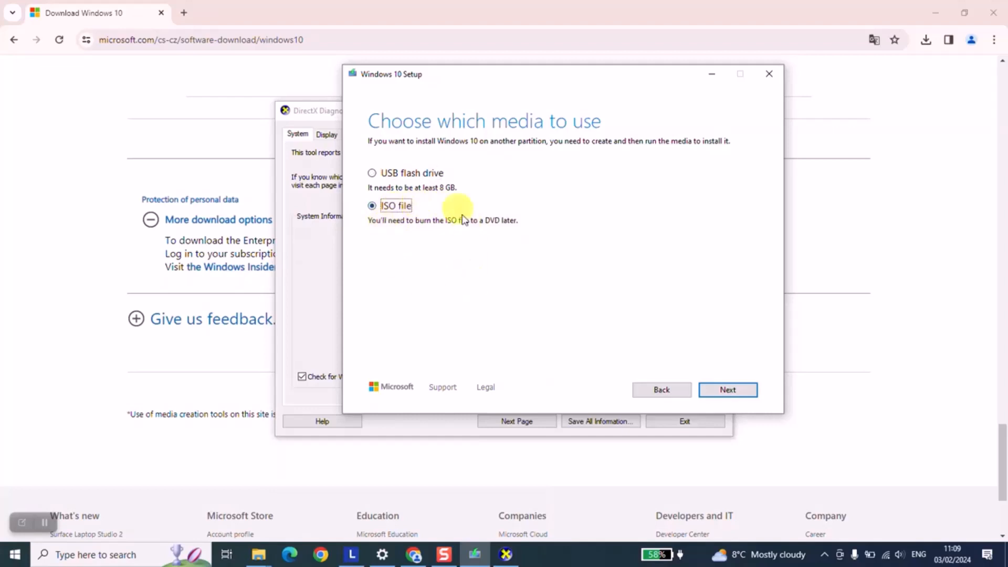
{"action": "left_click", "coordinate": [731, 389]}
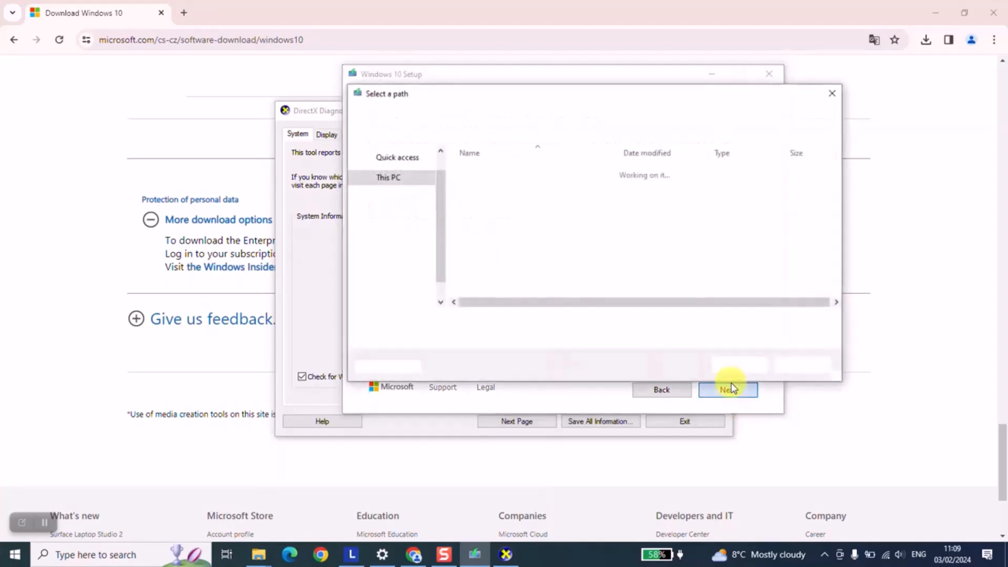
{"action": "scroll", "coordinate": [415, 212], "scroll_direction": "down", "scroll_amount": 4}
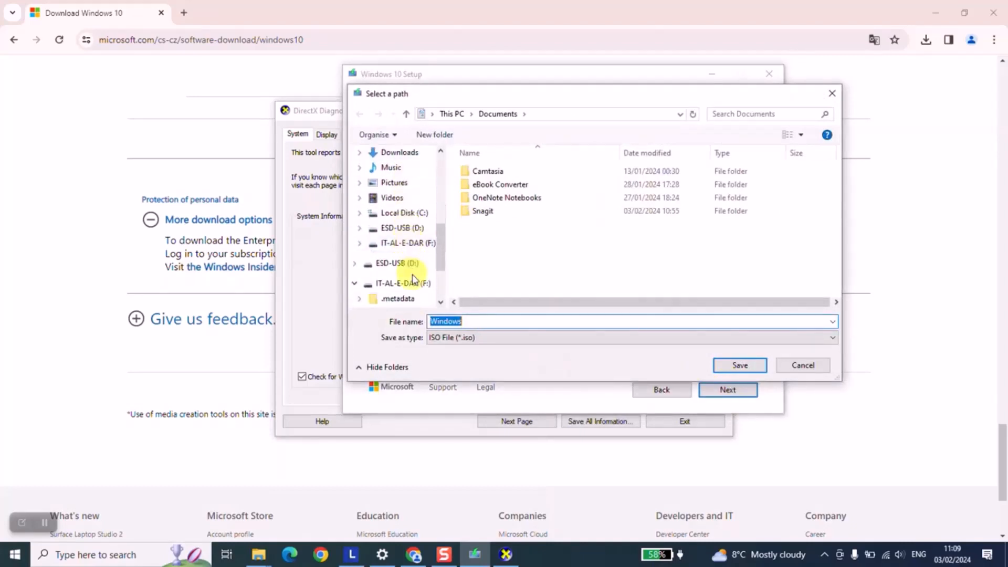
{"action": "scroll", "coordinate": [405, 259], "scroll_direction": "up", "scroll_amount": 3}
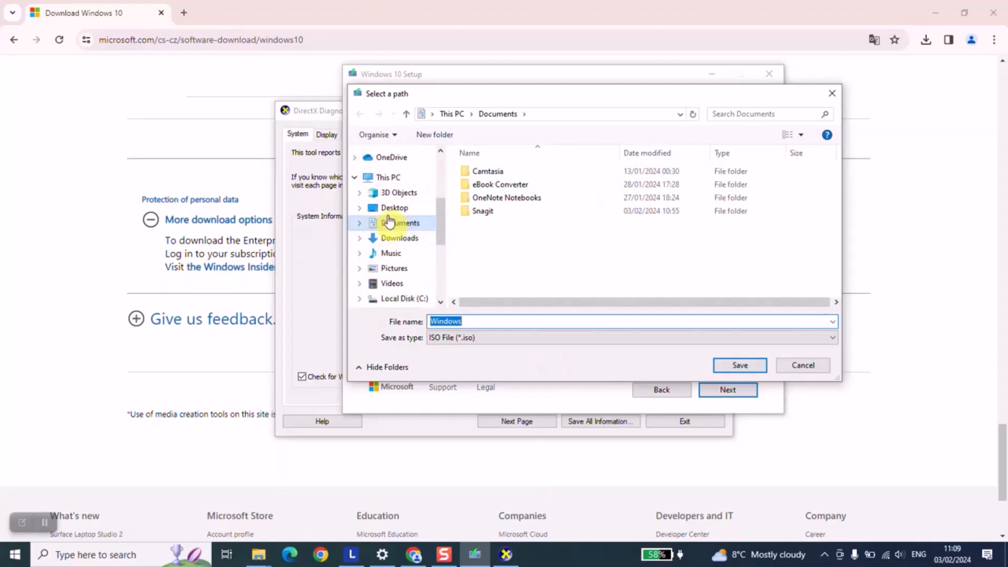
{"action": "left_click", "coordinate": [388, 176]}
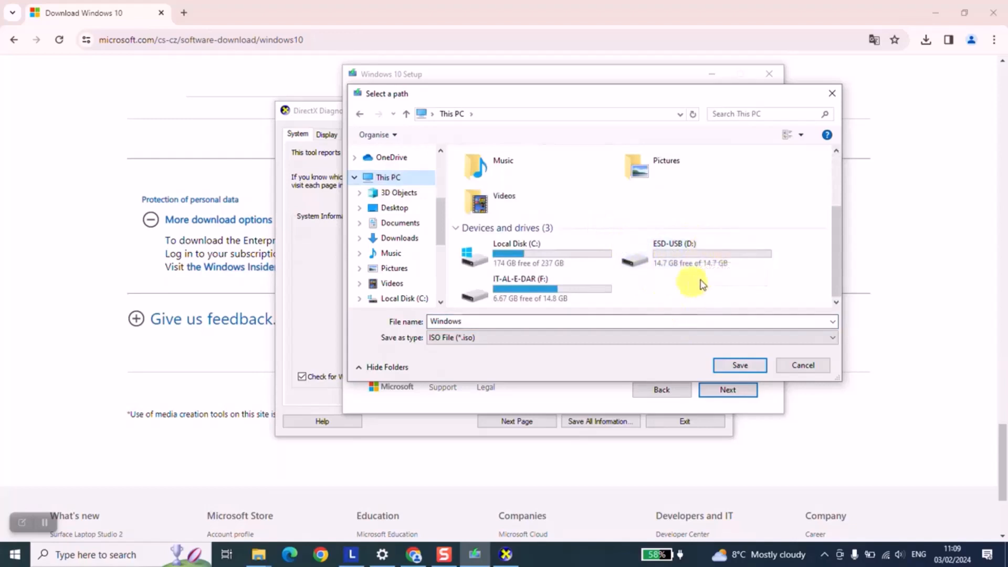
{"action": "double_click", "coordinate": [666, 252]}
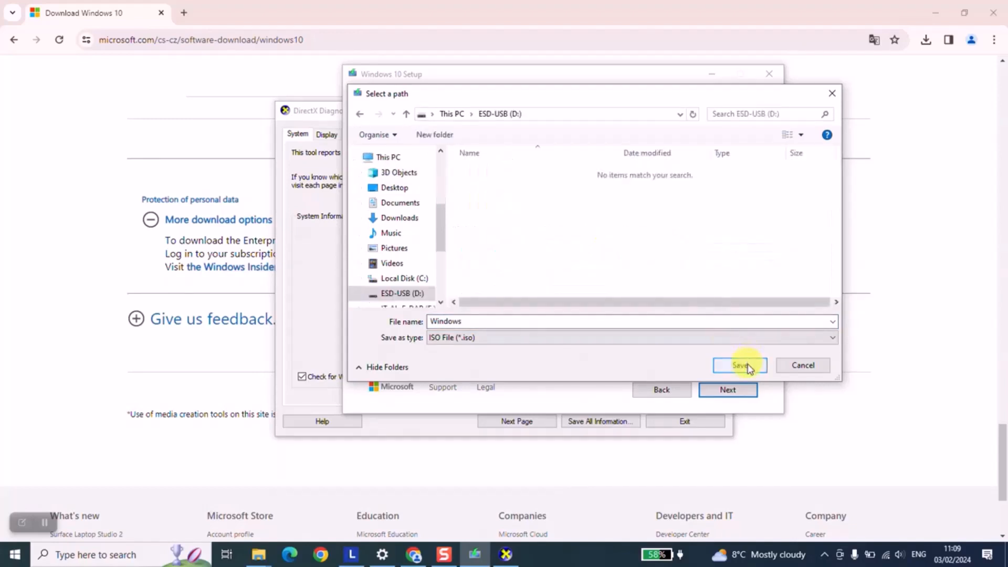
Step: Name the ISO file Windows 10 and save it on the ESD-USB drive
{"action": "double_click", "coordinate": [540, 325]}
{"action": "left_click", "coordinate": [540, 324]}
{"action": "type", "text": "10"}
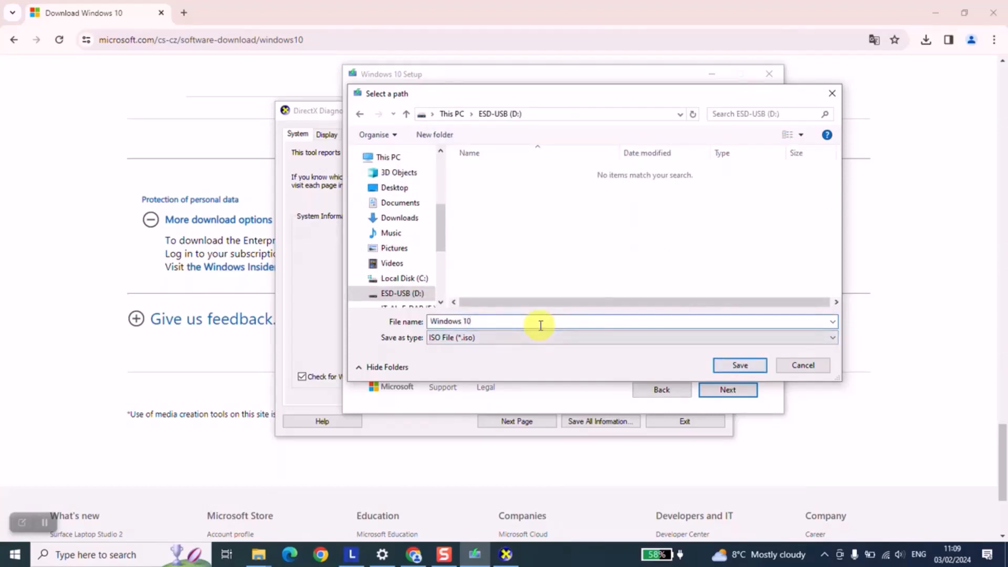
{"action": "left_click", "coordinate": [726, 364]}
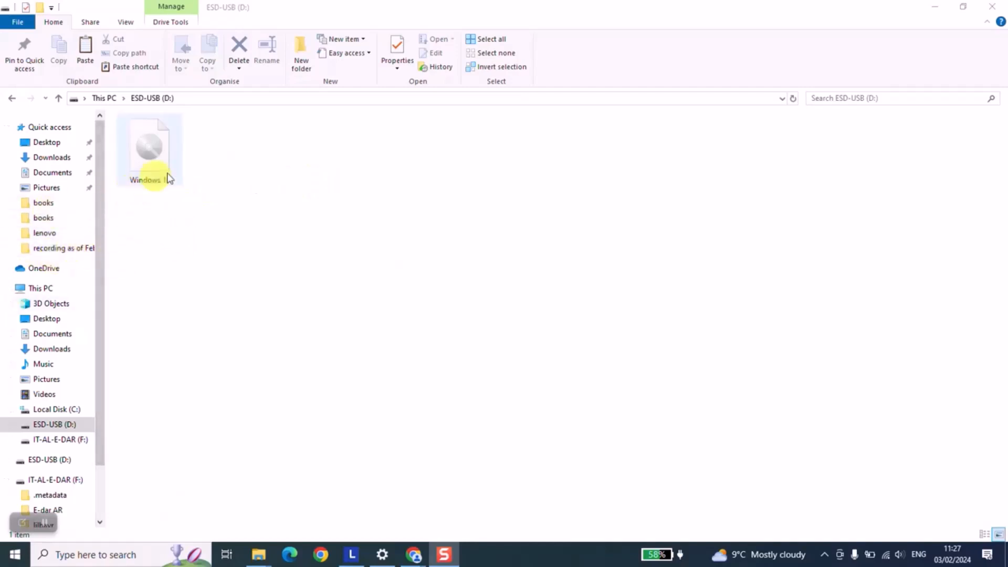
Step: Select the Windows 10 ISO on the ESD-USB (D:) drive in File Explorer to check the saved file
{"action": "left_click", "coordinate": [161, 203]}
{"action": "left_click", "coordinate": [160, 159]}
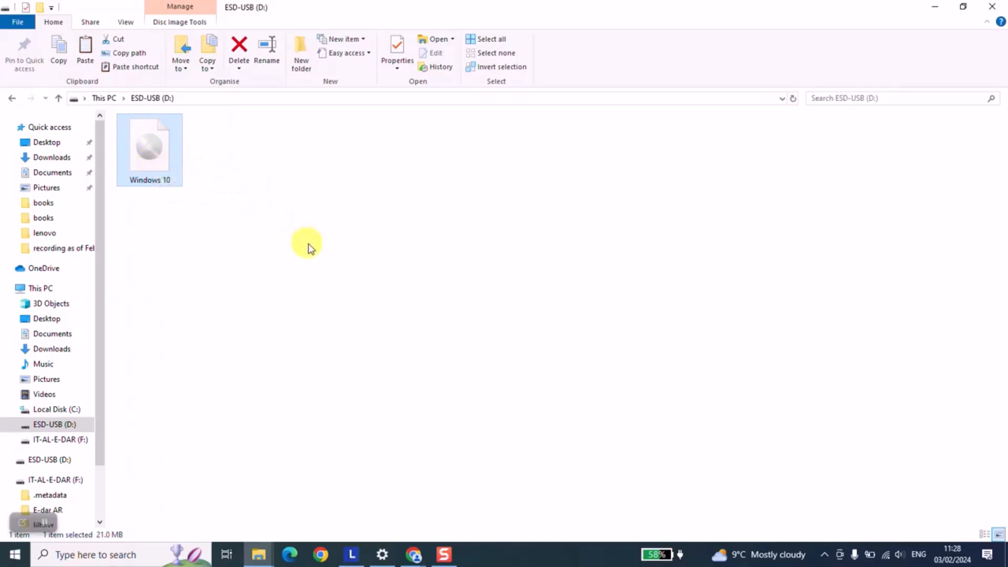
{"action": "left_click", "coordinate": [446, 557]}
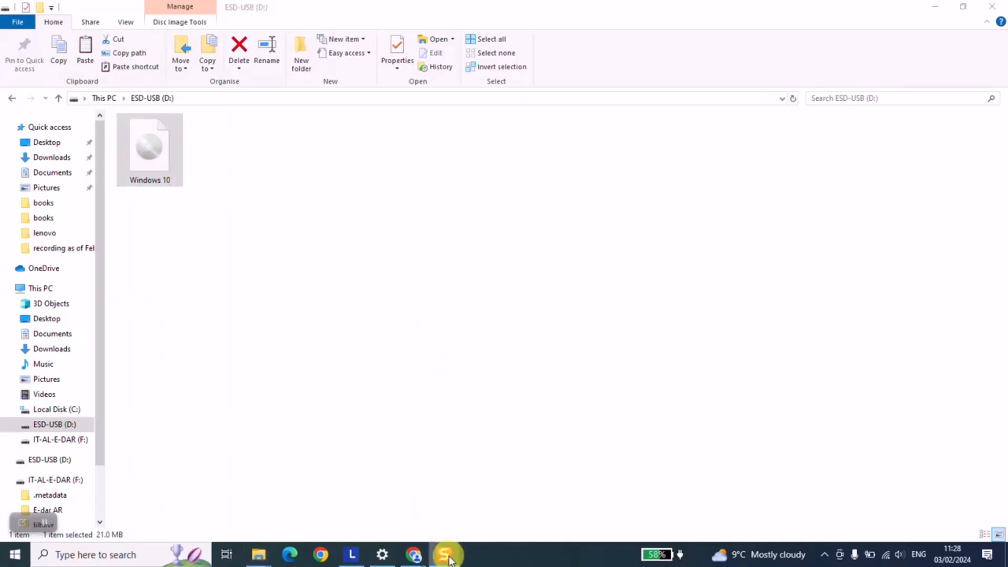